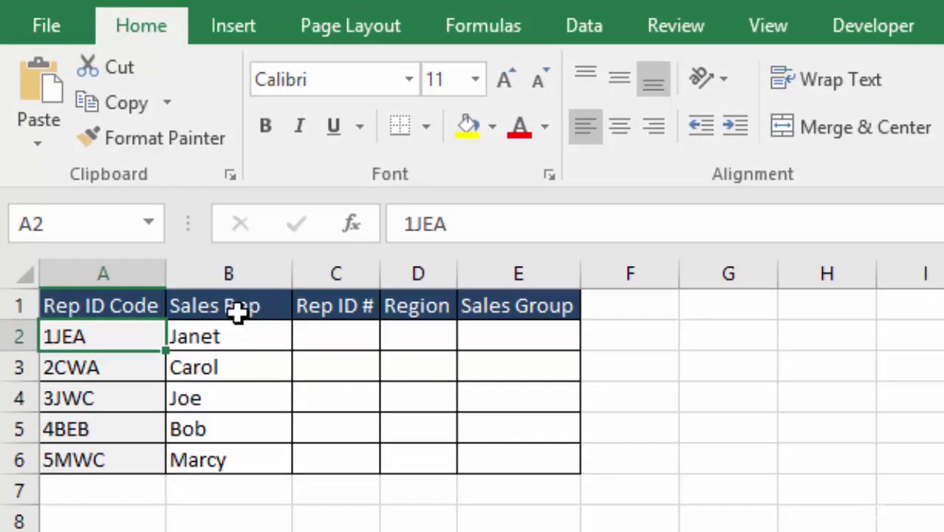
{"action": "left_click_drag", "start_coordinate": [229, 274], "coordinate": [120, 280]}
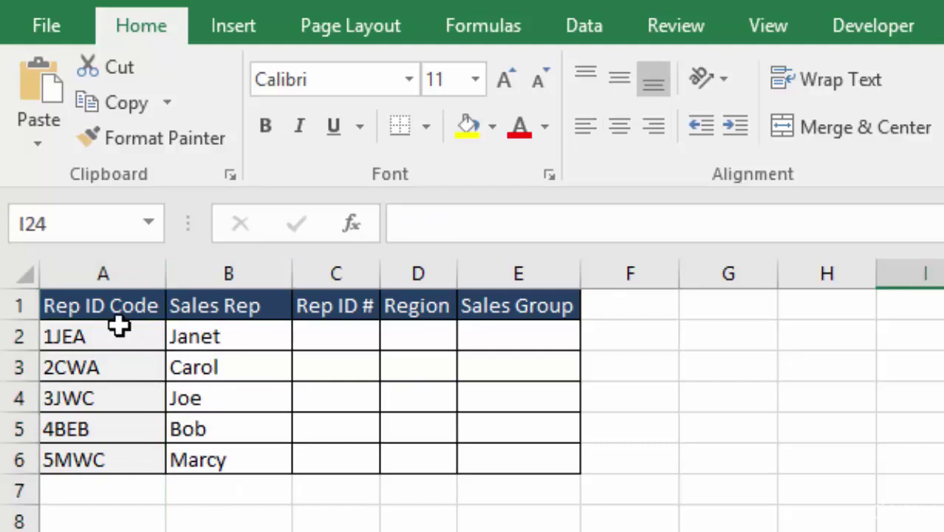
{"action": "left_click", "coordinate": [104, 274]}
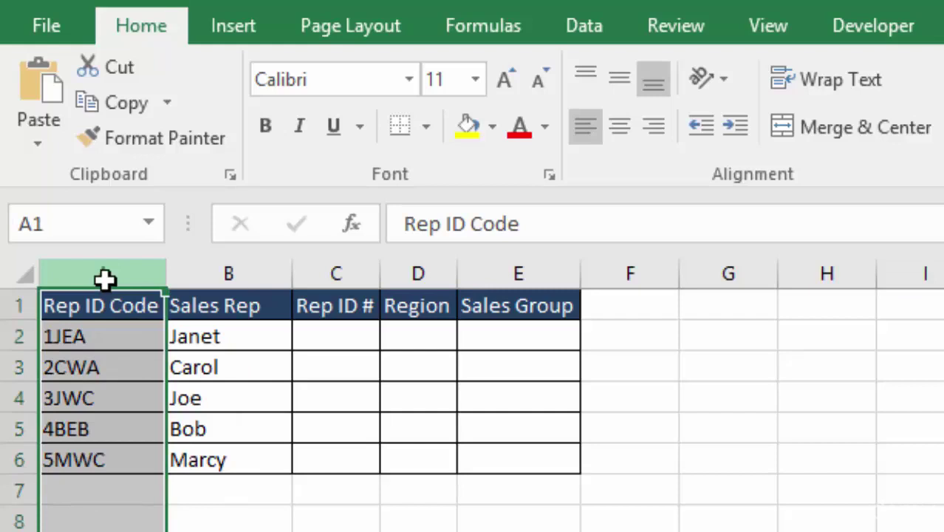
{"action": "left_click", "coordinate": [99, 338]}
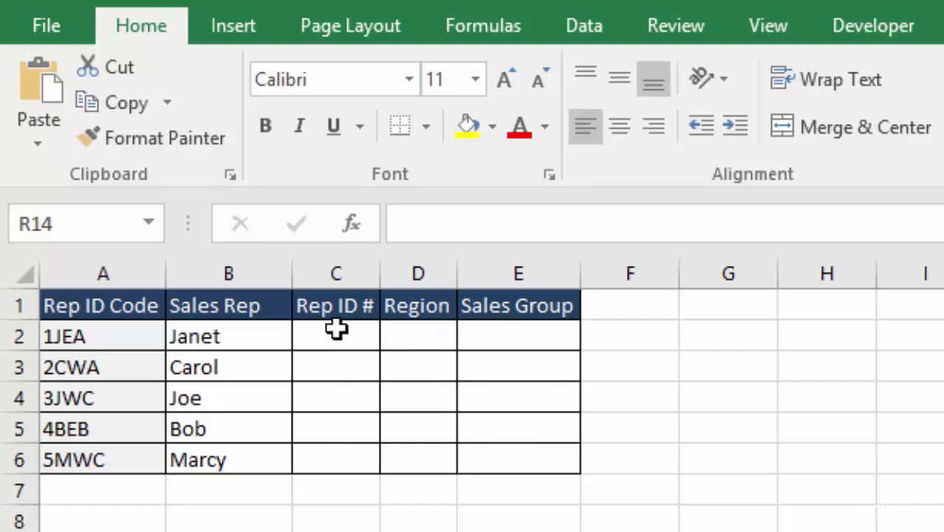
{"action": "left_click", "coordinate": [100, 521]}
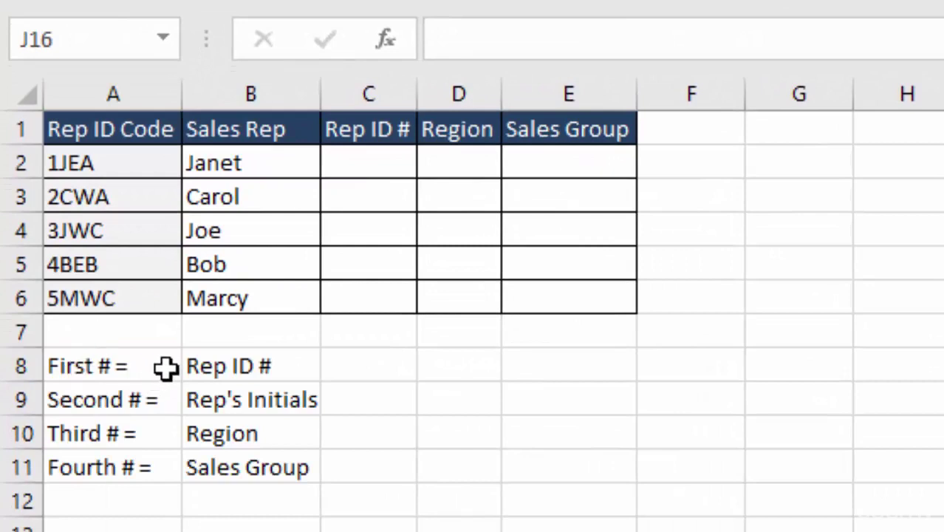
Try inserting a P before the last letter of the Rep ID Code in A6, and remove it again
{"action": "left_click", "coordinate": [76, 312]}
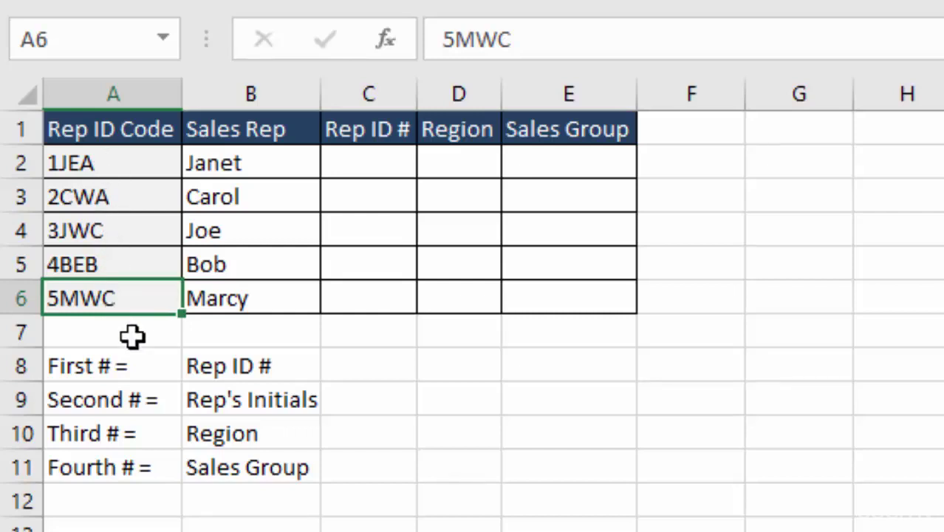
{"action": "double_click", "coordinate": [102, 298]}
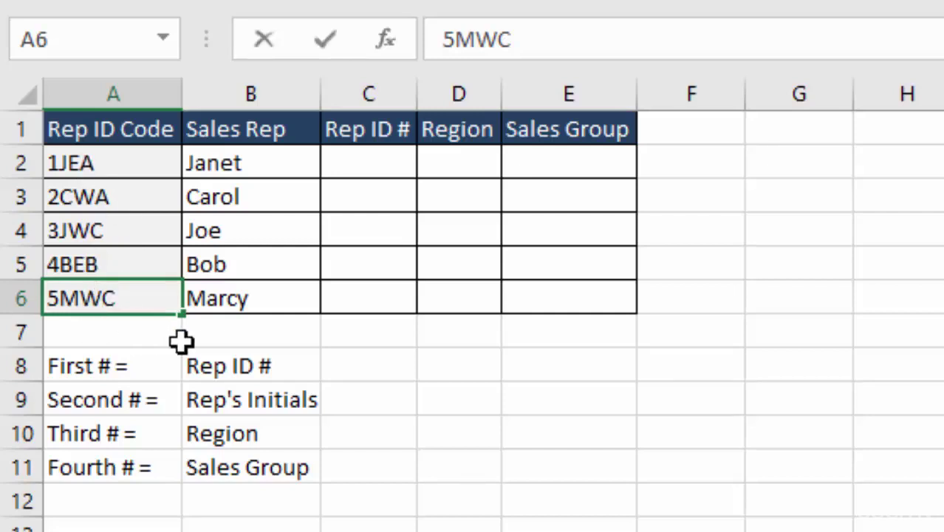
{"action": "key", "text": "BackSpace"}
{"action": "type", "text": "P"}
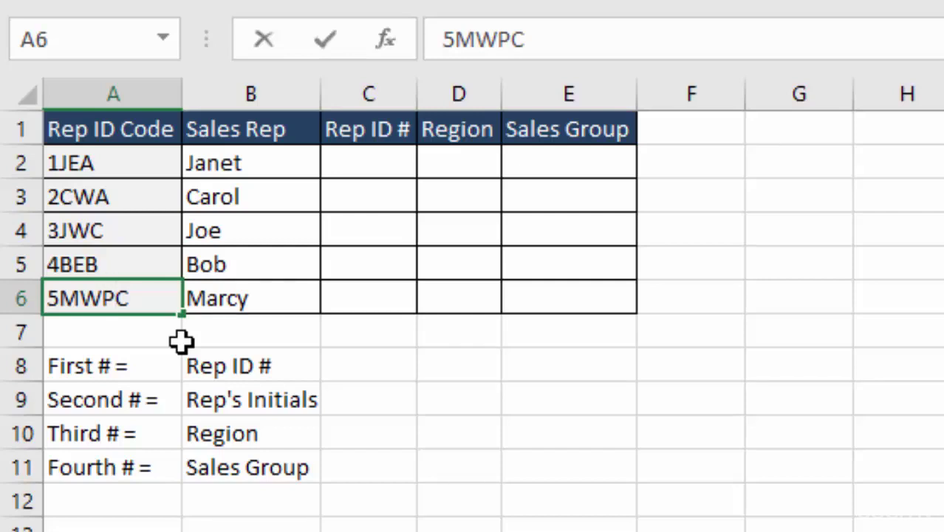
{"action": "key", "text": "BackSpace"}
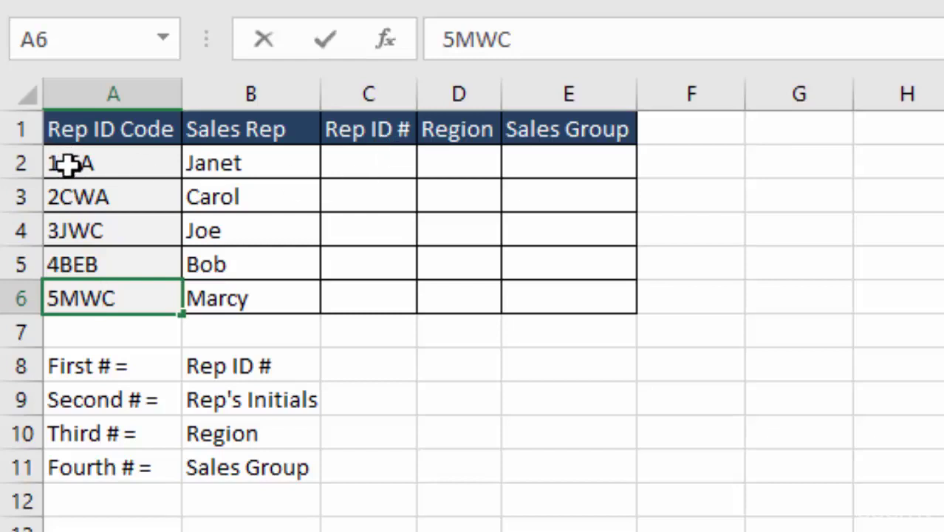
Start a formula in C2 under Rep ID # using the LEFT text function
{"action": "left_click", "coordinate": [369, 162]}
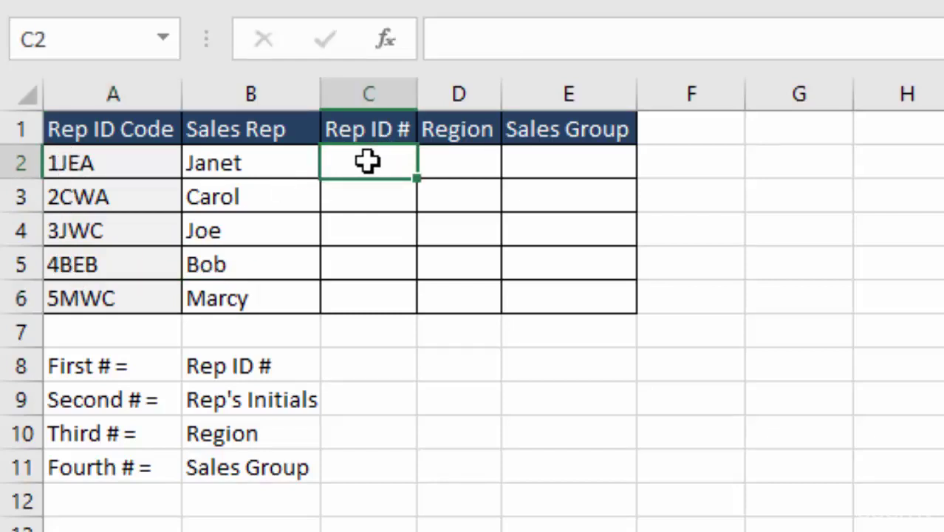
{"action": "type", "text": "="}
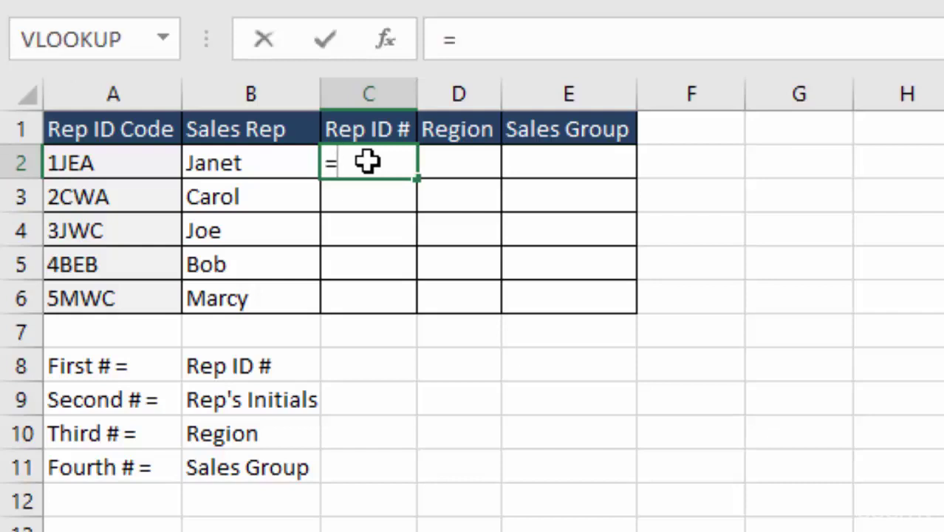
{"action": "left_click", "coordinate": [163, 39]}
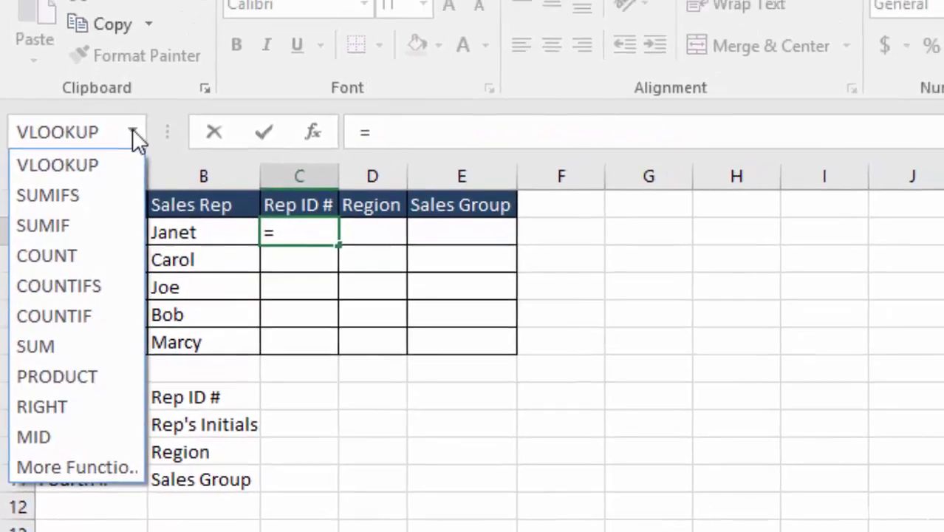
{"action": "left_click", "coordinate": [164, 39]}
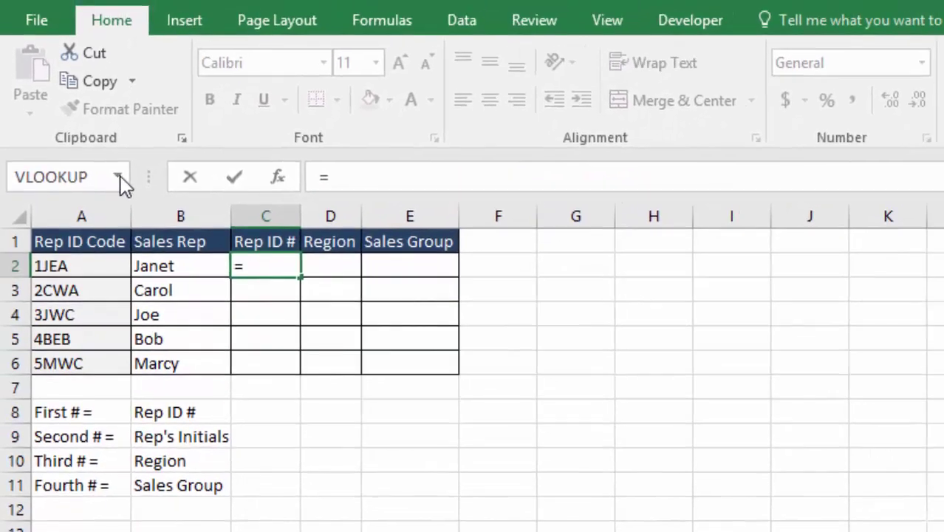
{"action": "left_click", "coordinate": [383, 21]}
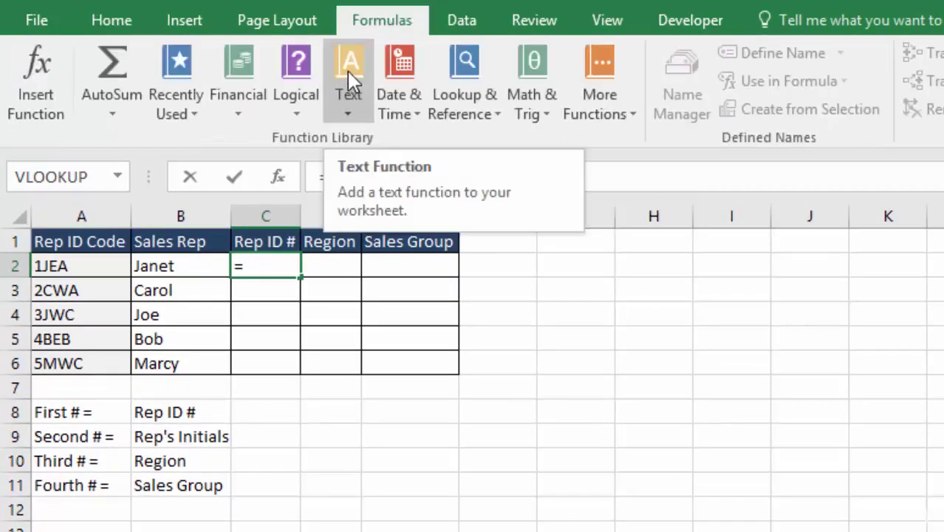
{"action": "left_click", "coordinate": [349, 73]}
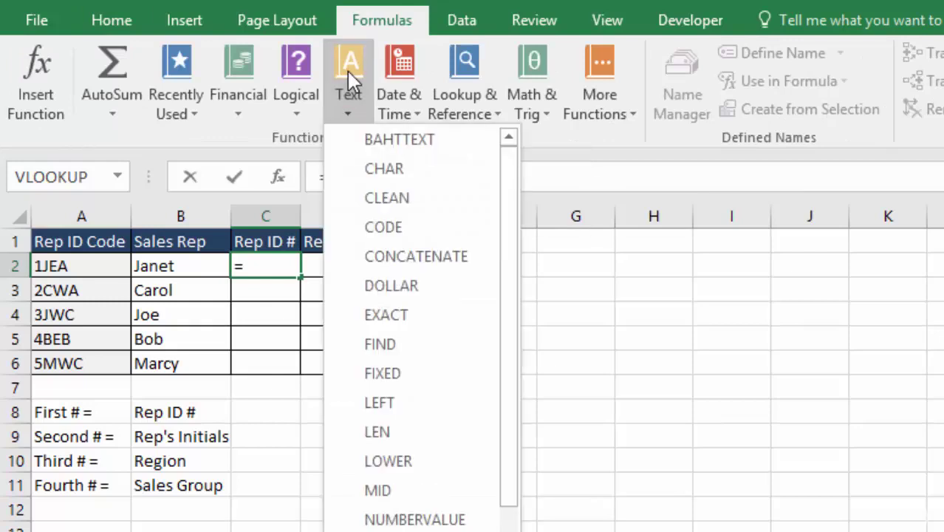
{"action": "left_click", "coordinate": [396, 406]}
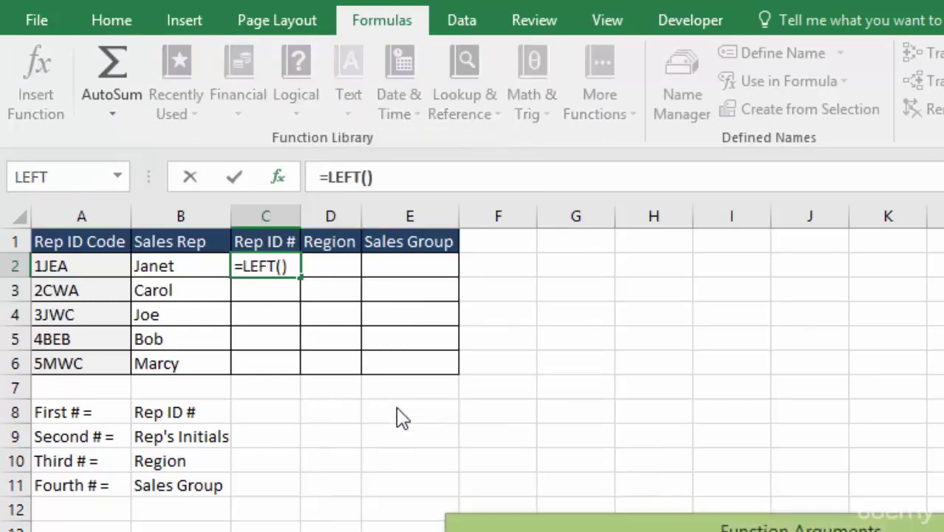
Complete the LEFT function with A2 as the text and 1 as the number of characters, and fill it down to C6
{"action": "left_click_drag", "start_coordinate": [916, 528], "coordinate": [709, 339]}
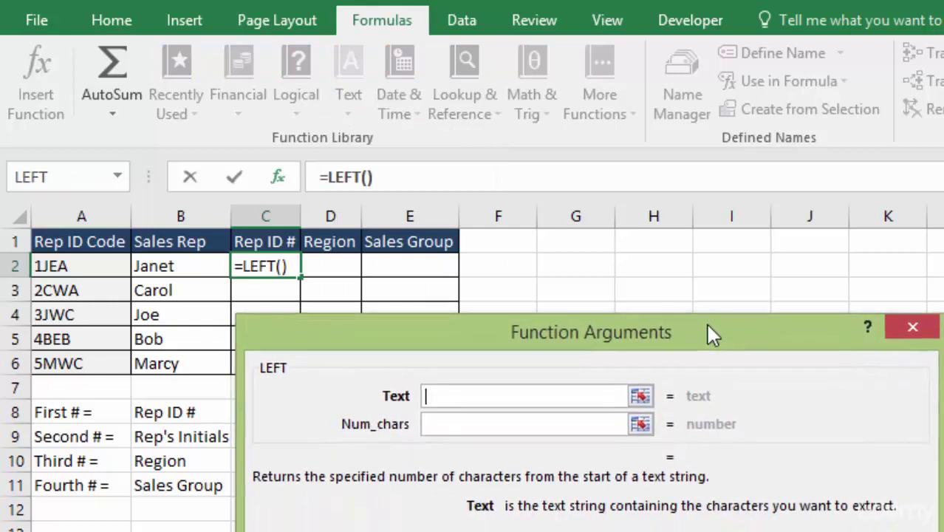
{"action": "left_click_drag", "start_coordinate": [708, 325], "coordinate": [716, 310]}
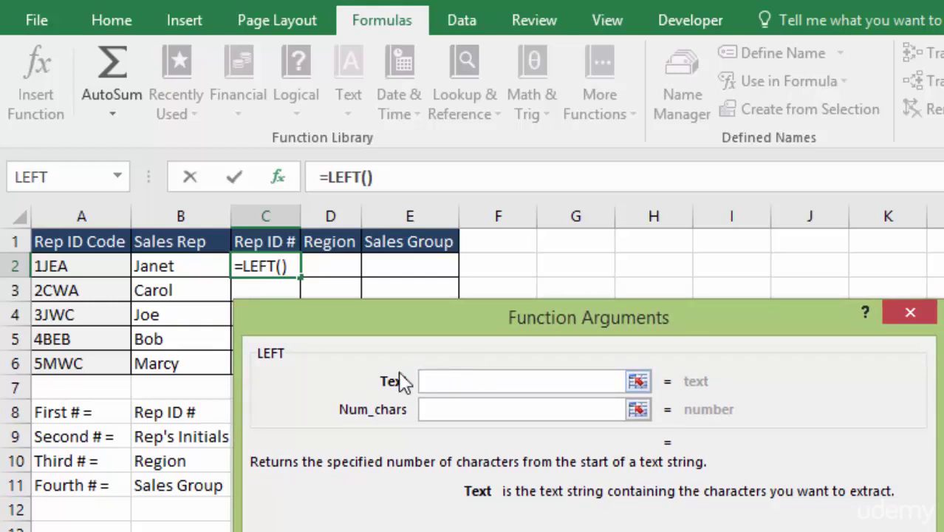
{"action": "left_click", "coordinate": [77, 266]}
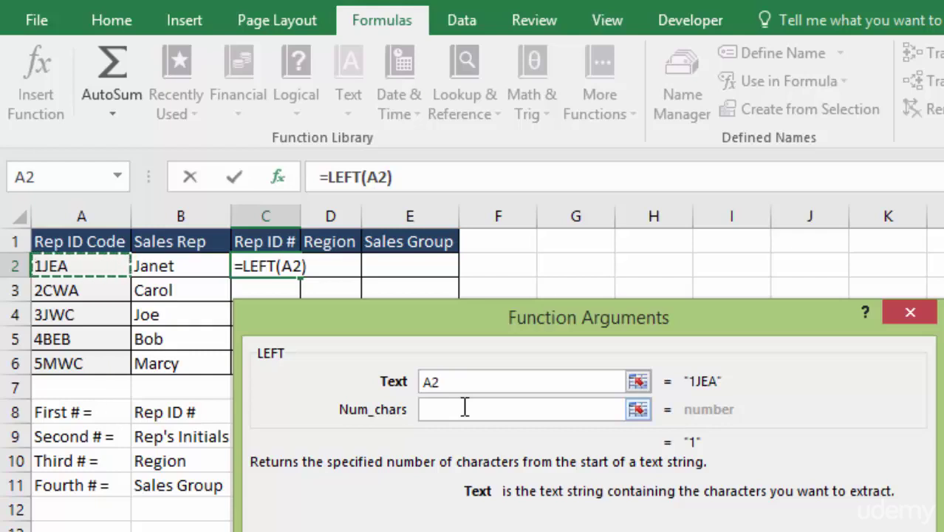
{"action": "left_click", "coordinate": [465, 407]}
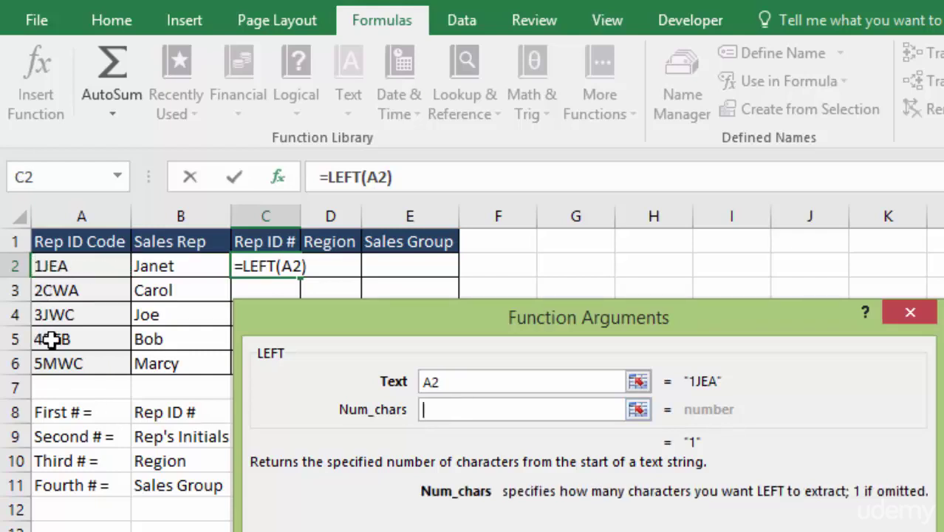
{"action": "type", "text": "1"}
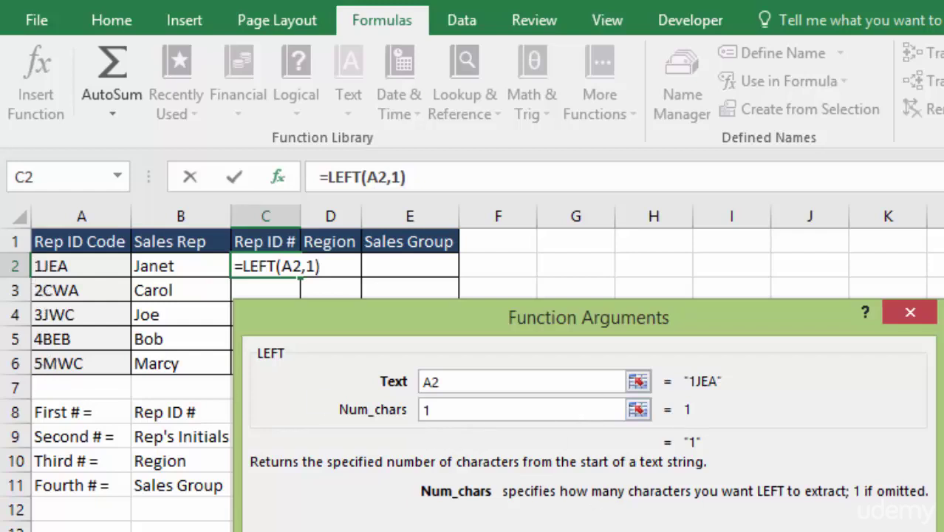
{"action": "key", "text": "Return"}
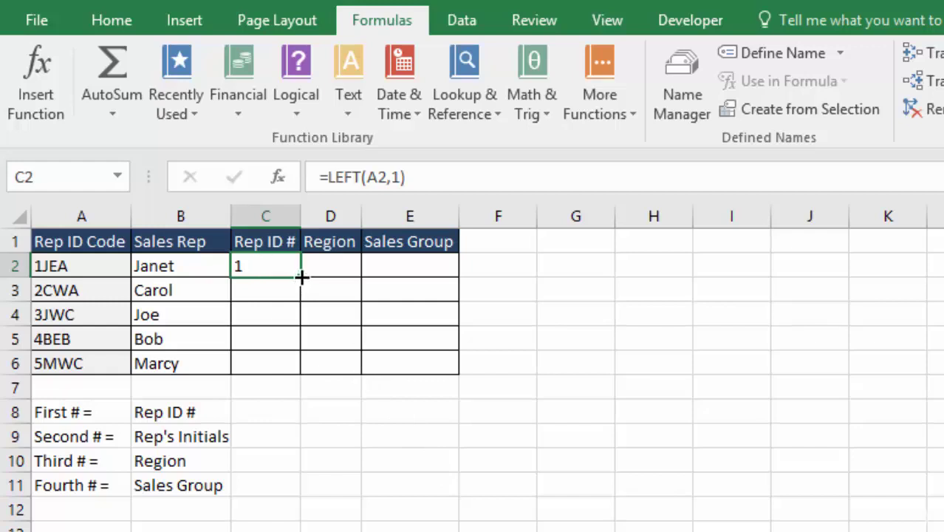
{"action": "mouse_move", "coordinate": [300, 275]}
{"action": "left_mouse_down"}
{"action": "mouse_move", "coordinate": [310, 336]}
{"action": "mouse_move", "coordinate": [302, 275]}
{"action": "left_mouse_up"}
{"action": "double_click", "coordinate": [301, 276]}
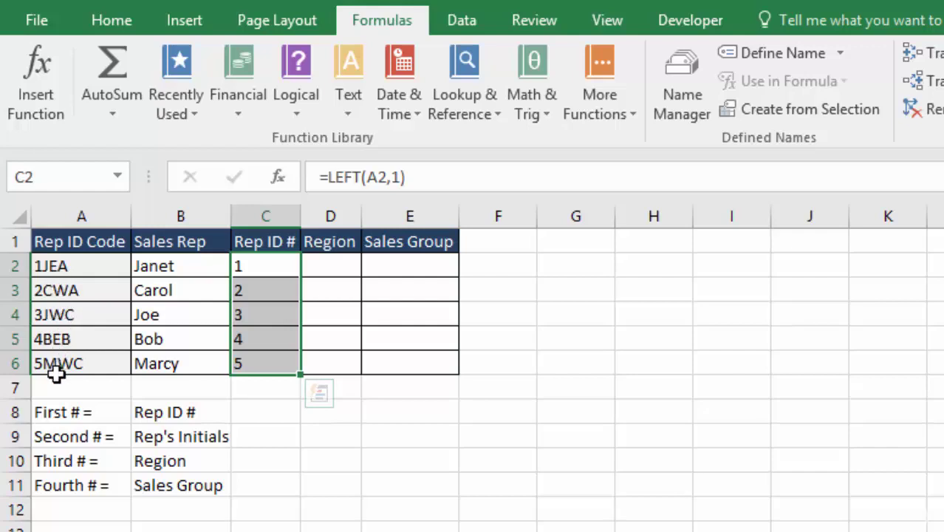
Enter the formula =MID(A2,3,1) in D2 to extract the region letter from the Rep ID Code
{"action": "left_click", "coordinate": [319, 268]}
{"action": "type", "text": "="}
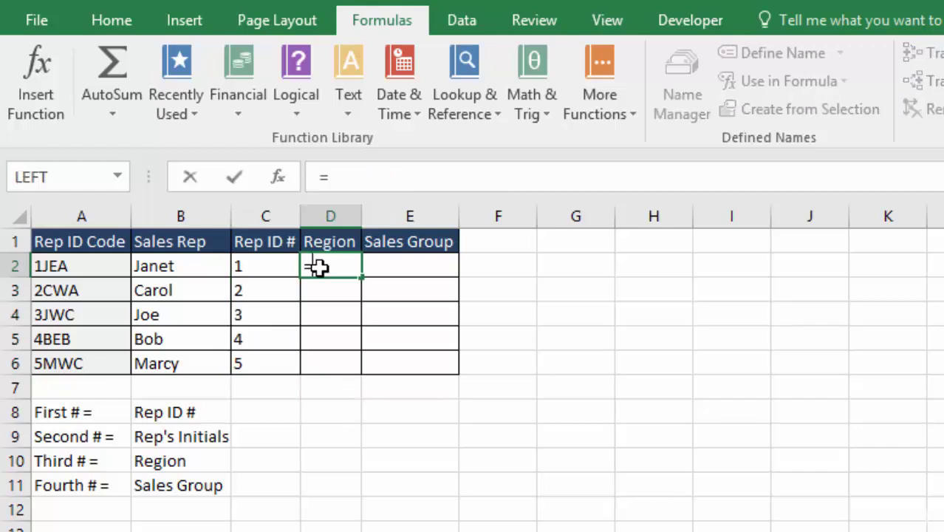
{"action": "left_click", "coordinate": [119, 177]}
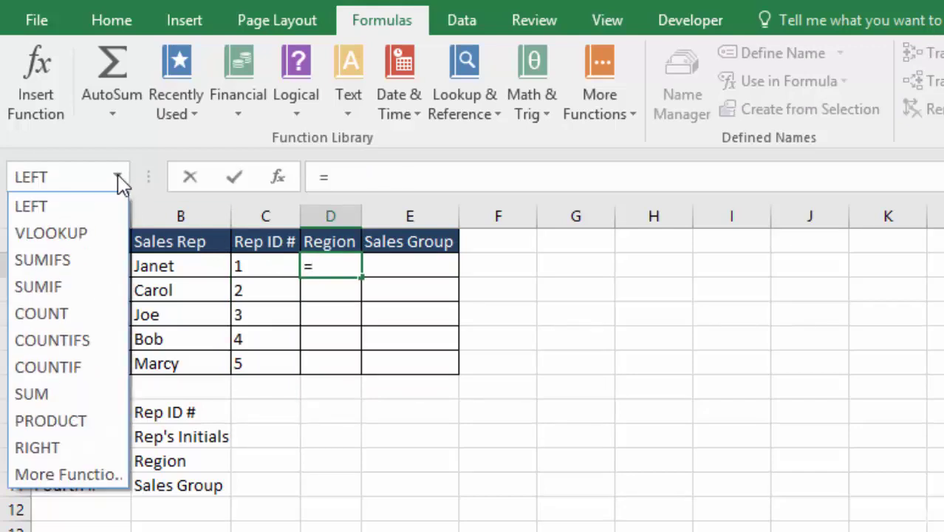
{"action": "left_click", "coordinate": [119, 177]}
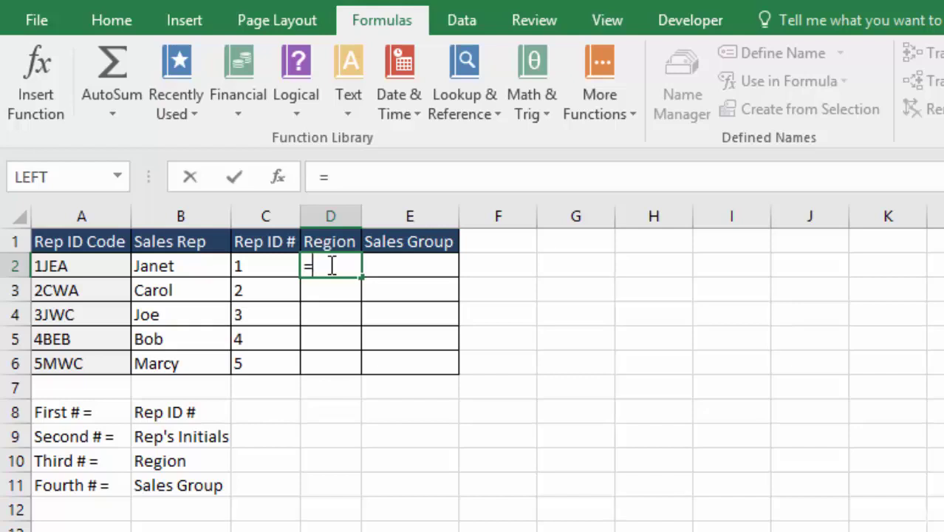
{"action": "type", "text": "MID"}
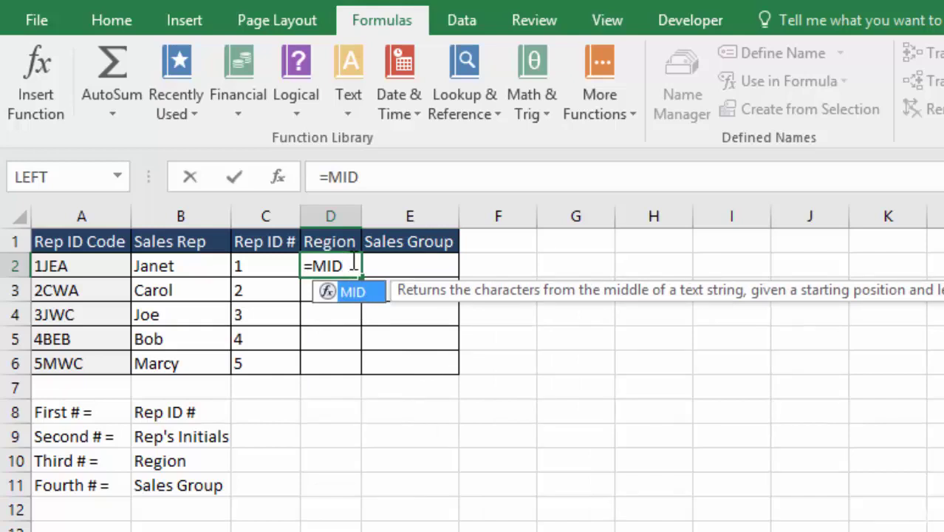
{"action": "type", "text": "("}
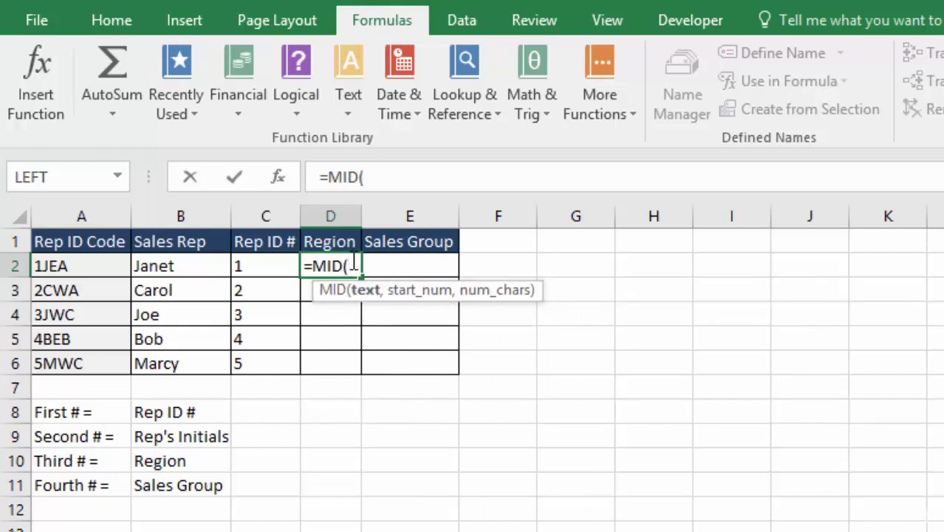
{"action": "key", "text": "Tab"}
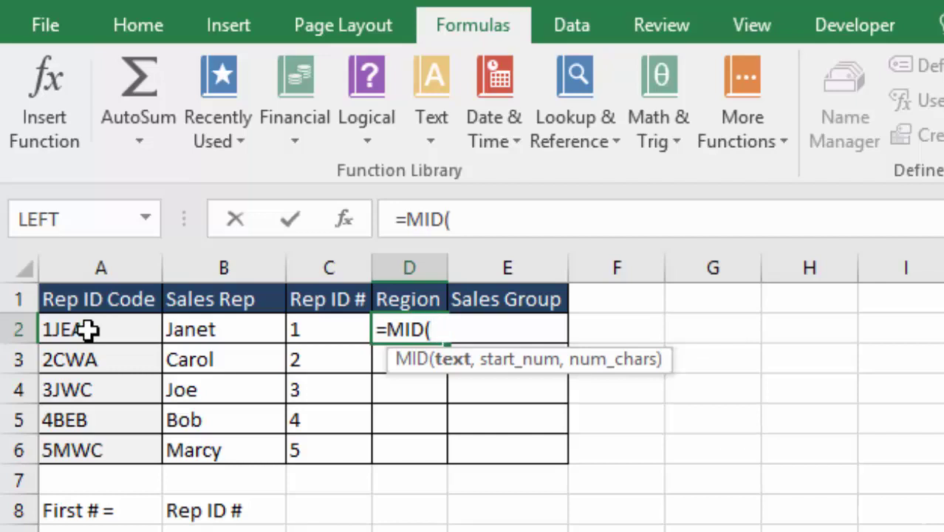
{"action": "left_click", "coordinate": [88, 331]}
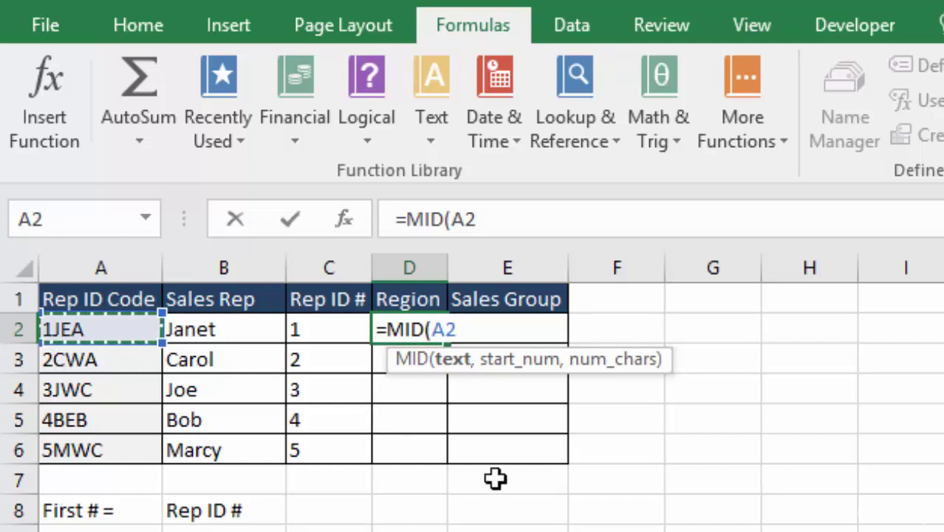
{"action": "type", "text": ","}
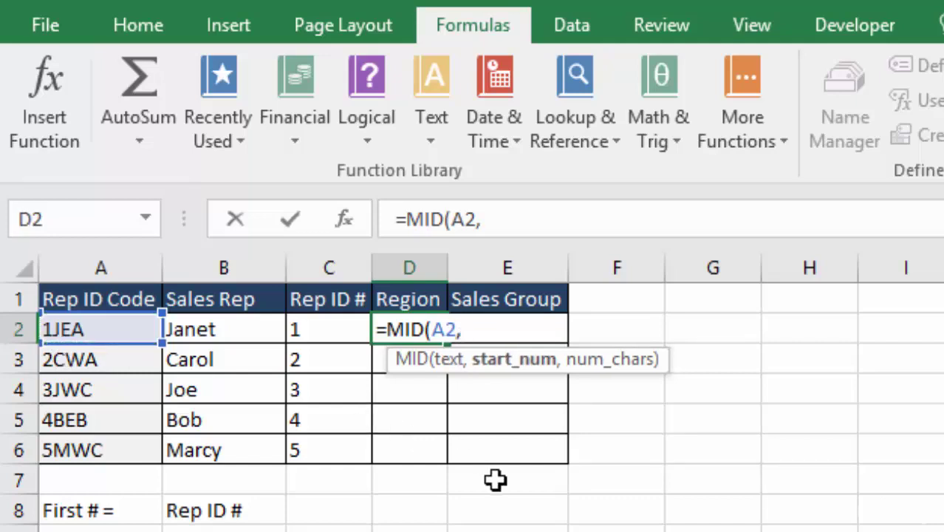
{"action": "type", "text": "3,1"}
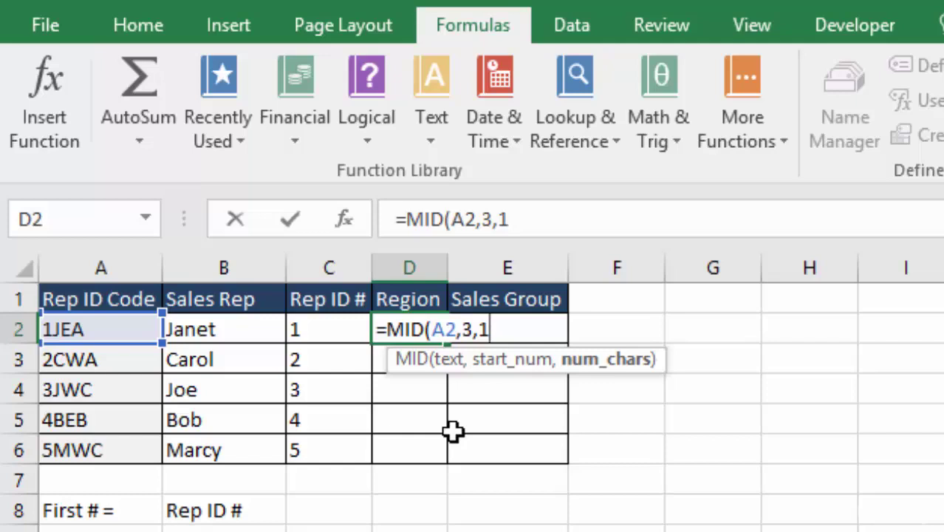
{"action": "key", "text": "Return"}
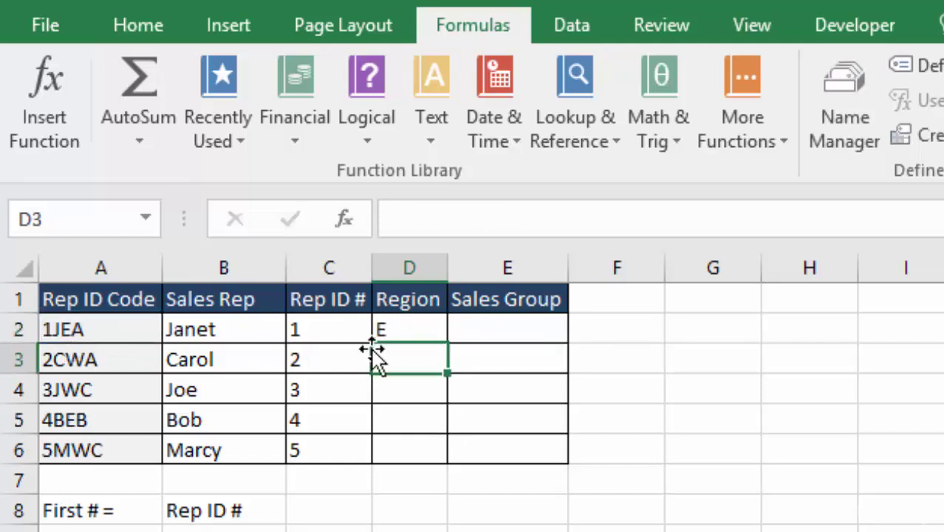
Fill the MID formula from D2 down the Region column to D6
{"action": "left_click", "coordinate": [414, 333]}
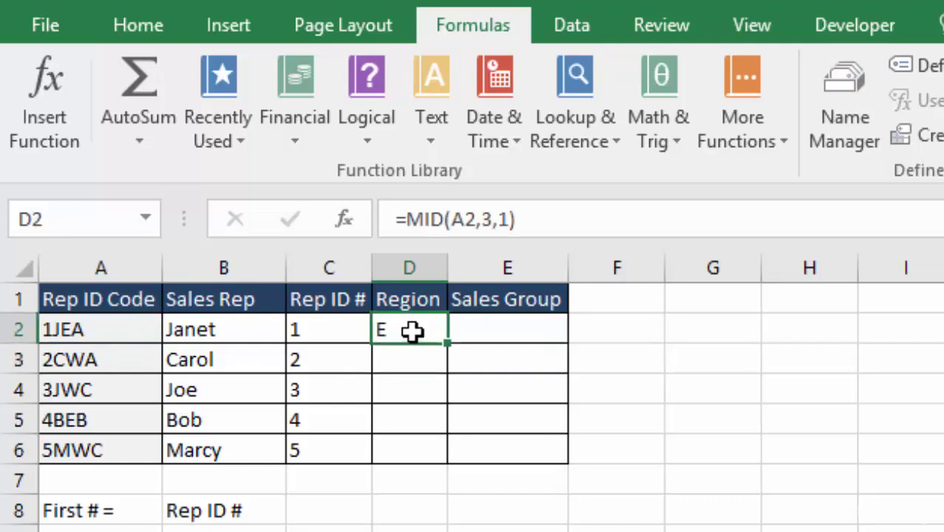
{"action": "double_click", "coordinate": [448, 342]}
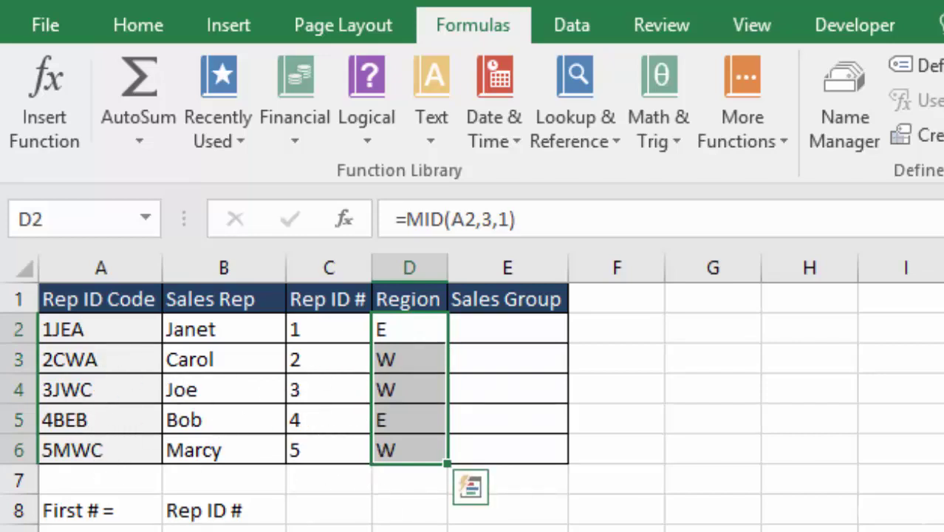
{"action": "left_click", "coordinate": [411, 485]}
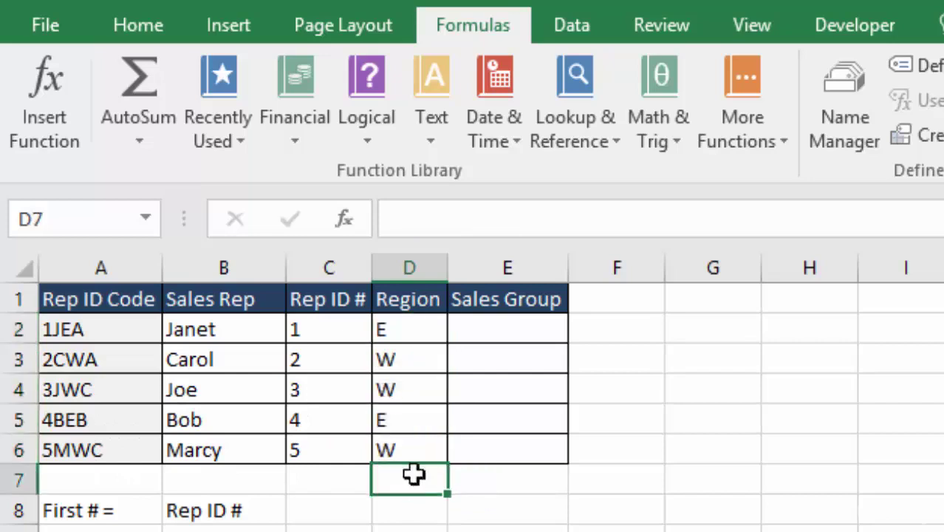
Clear the existing MID formulas from the Region column cells D2 to D6
{"action": "left_click", "coordinate": [408, 358]}
{"action": "left_click_drag", "start_coordinate": [409, 358], "coordinate": [420, 451]}
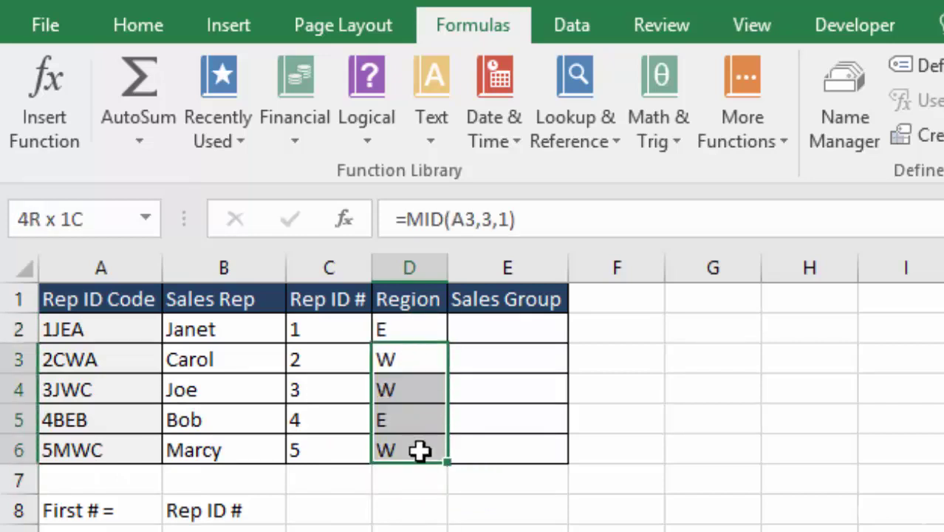
{"action": "left_click_drag", "start_coordinate": [407, 333], "coordinate": [406, 453]}
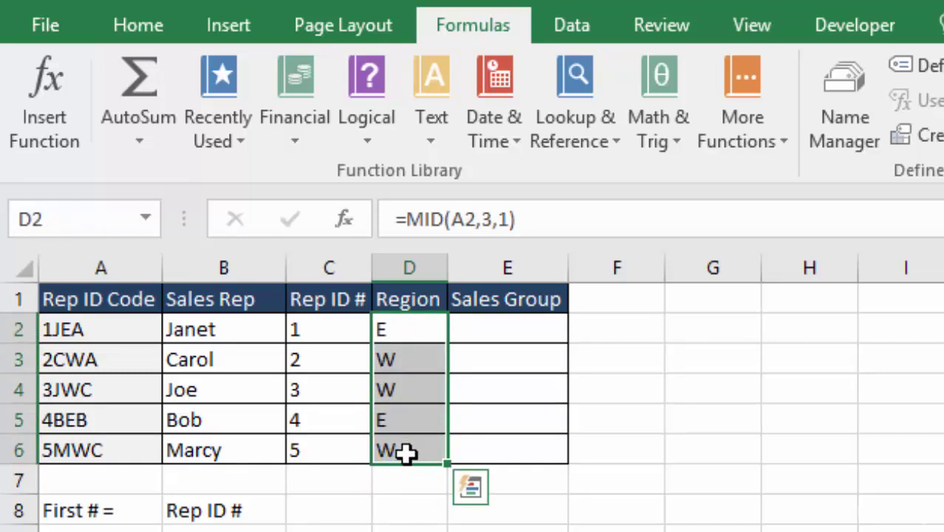
{"action": "key", "text": "Delete"}
Start a formula in D2 under Region using the MID function from the Text category
{"action": "left_click", "coordinate": [420, 329]}
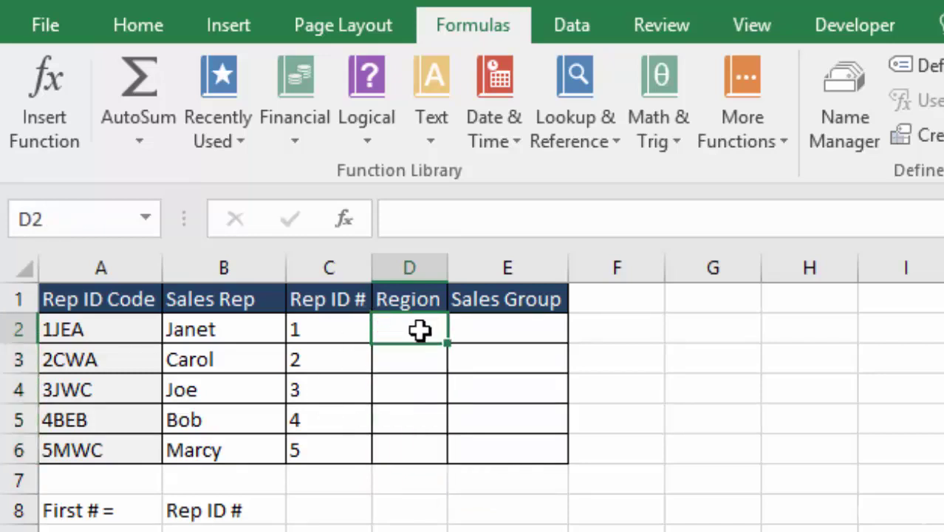
{"action": "type", "text": "="}
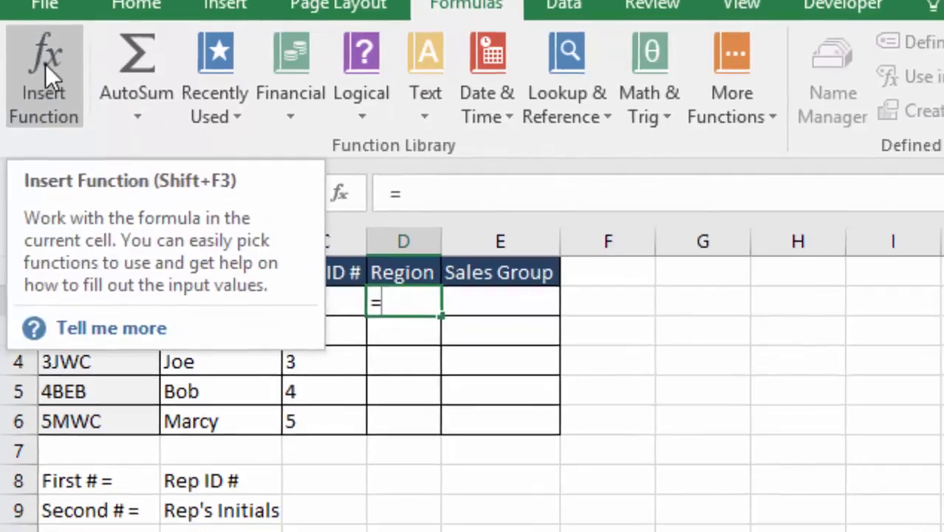
{"action": "left_click", "coordinate": [45, 63]}
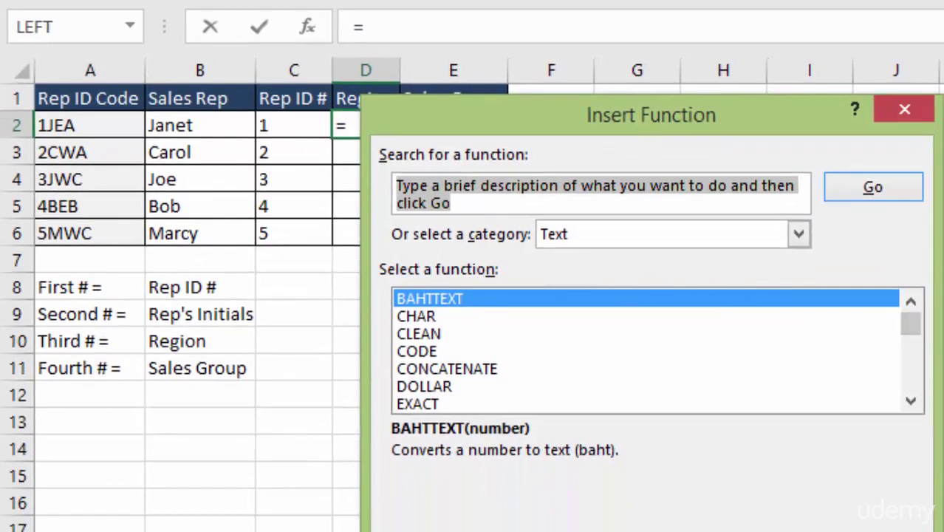
{"action": "left_click_drag", "start_coordinate": [914, 332], "coordinate": [913, 355]}
{"action": "left_click", "coordinate": [420, 350]}
{"action": "double_click", "coordinate": [420, 351]}
{"action": "left_click_drag", "start_coordinate": [512, 172], "coordinate": [584, 180]}
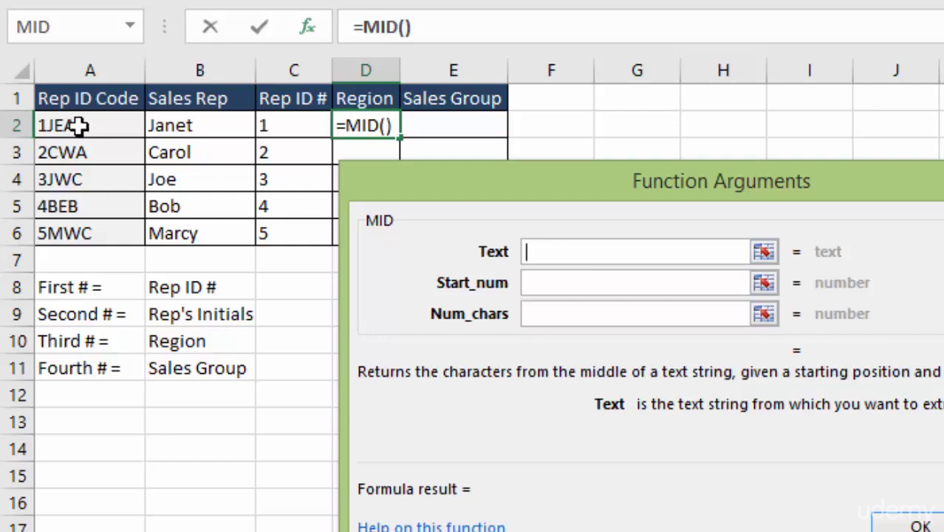
Complete the MID function with A2 as the text, start number 3 and 1 character, and fill it down to D6
{"action": "left_click", "coordinate": [78, 125]}
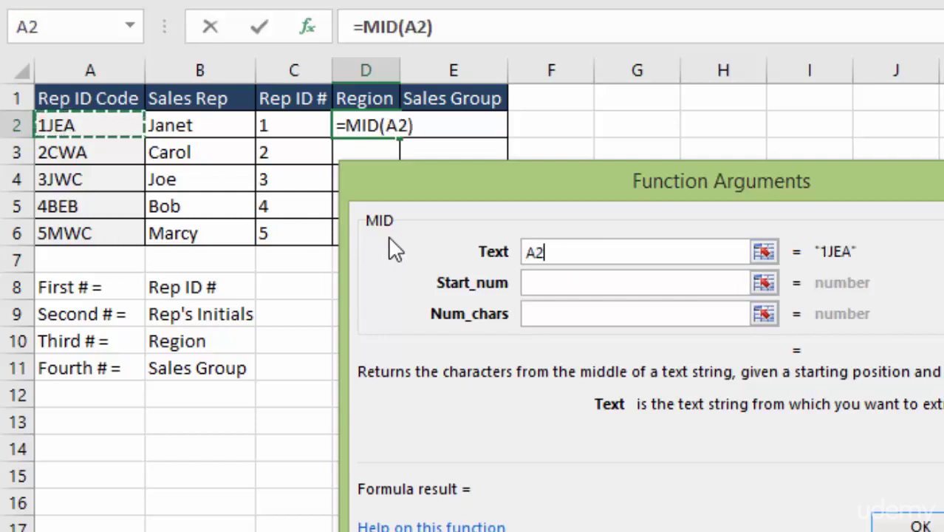
{"action": "left_click", "coordinate": [555, 284]}
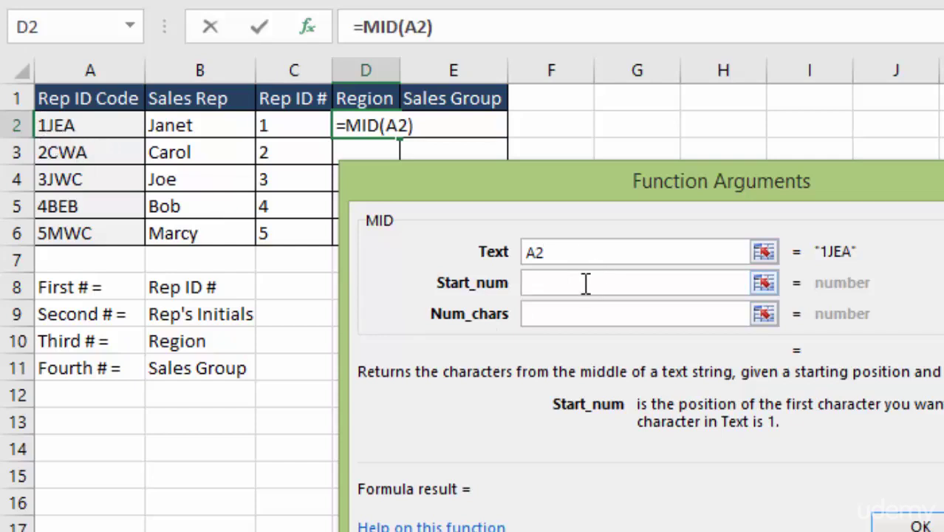
{"action": "type", "text": "3"}
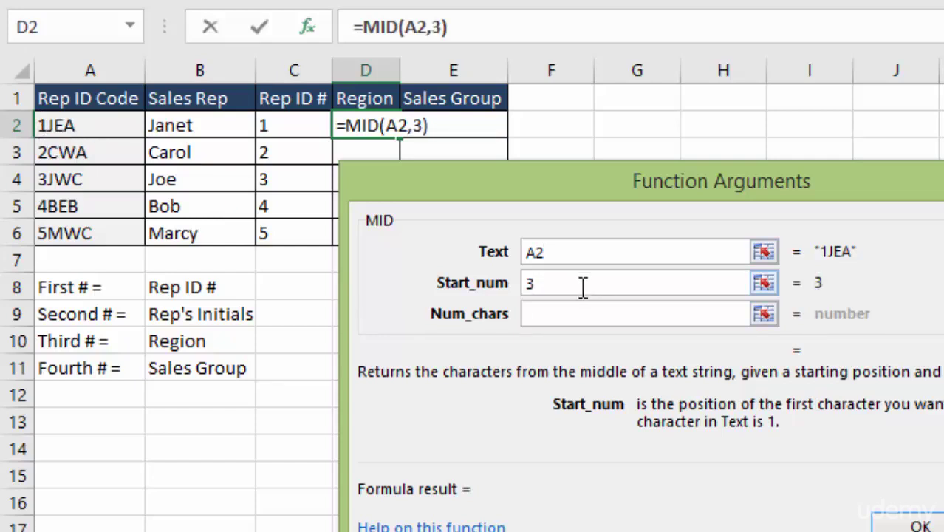
{"action": "left_click", "coordinate": [569, 313]}
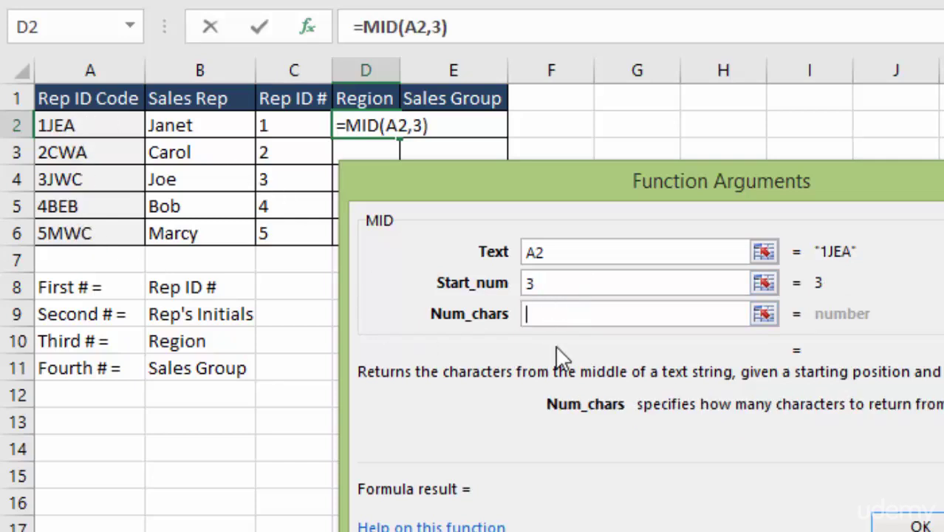
{"action": "type", "text": "1"}
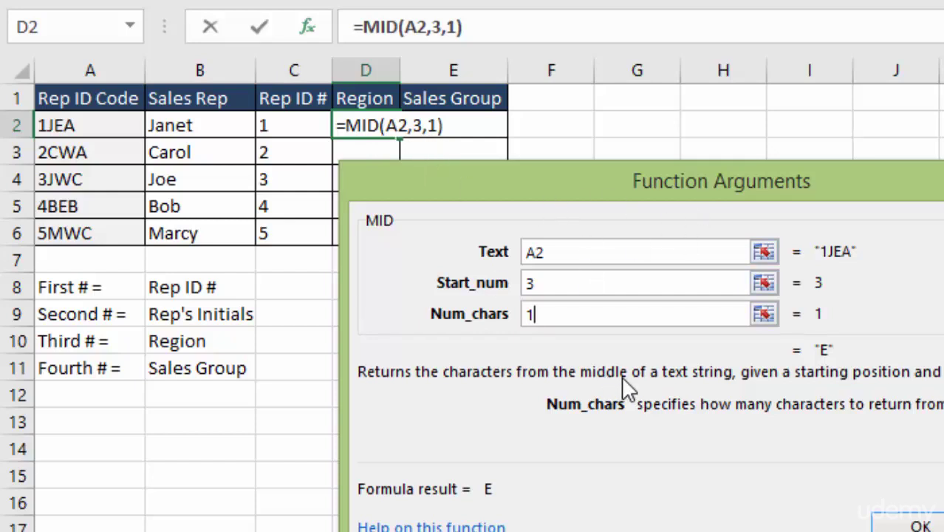
{"action": "left_click", "coordinate": [920, 524]}
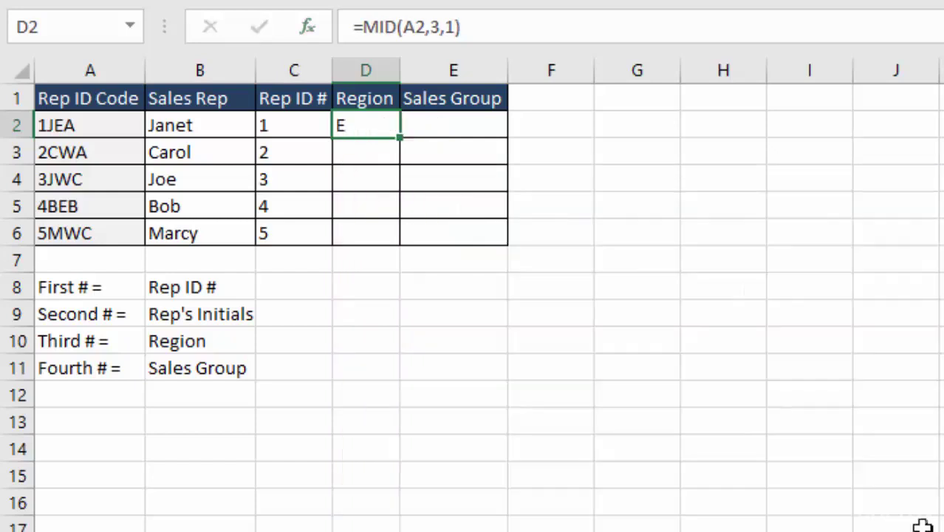
{"action": "double_click", "coordinate": [397, 136]}
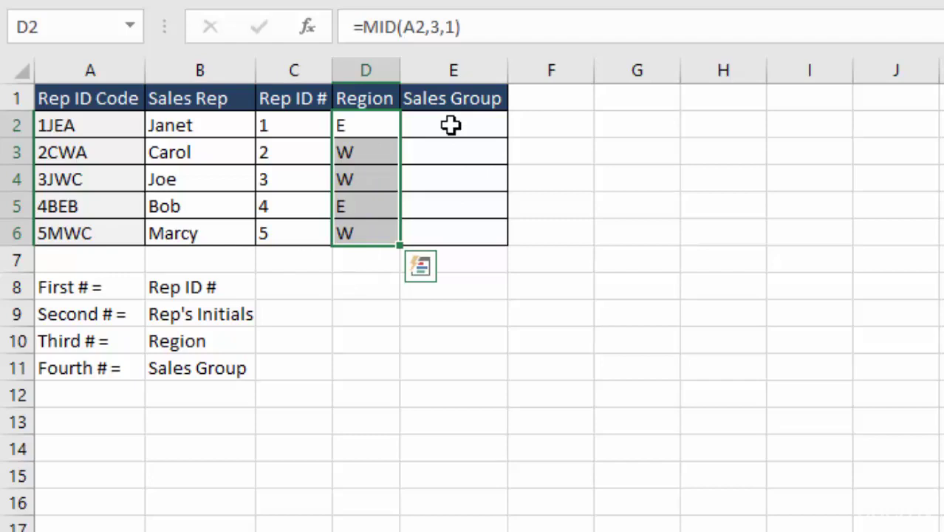
Start a formula in E2 under Sales Group using the RIGHT text function, keeping the table in view
{"action": "left_click", "coordinate": [451, 125]}
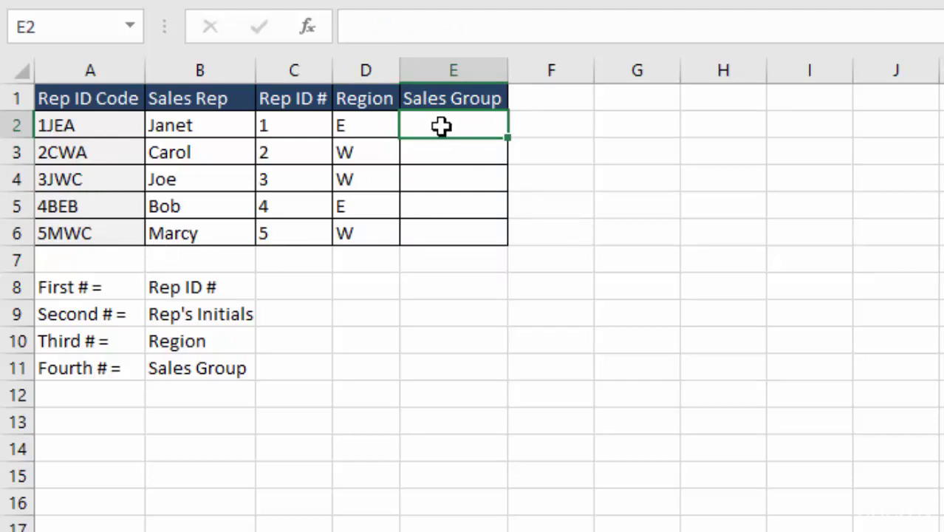
{"action": "type", "text": "="}
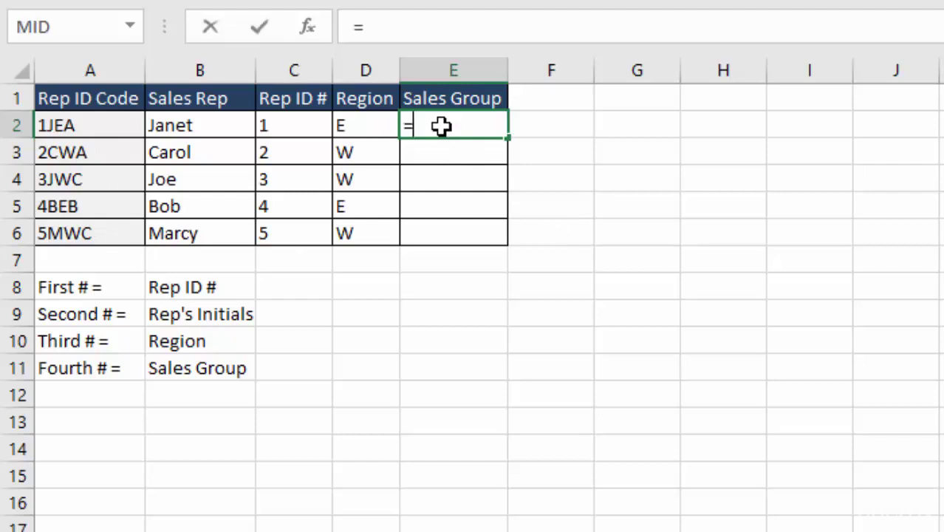
{"action": "key", "text": "shift+F3"}
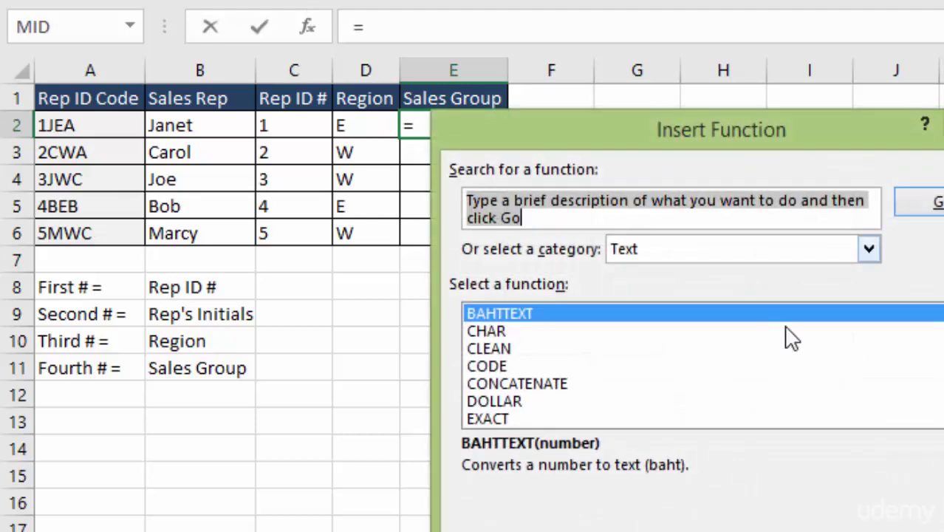
{"action": "scroll", "coordinate": [702, 366], "scroll_direction": "down", "scroll_amount": 5}
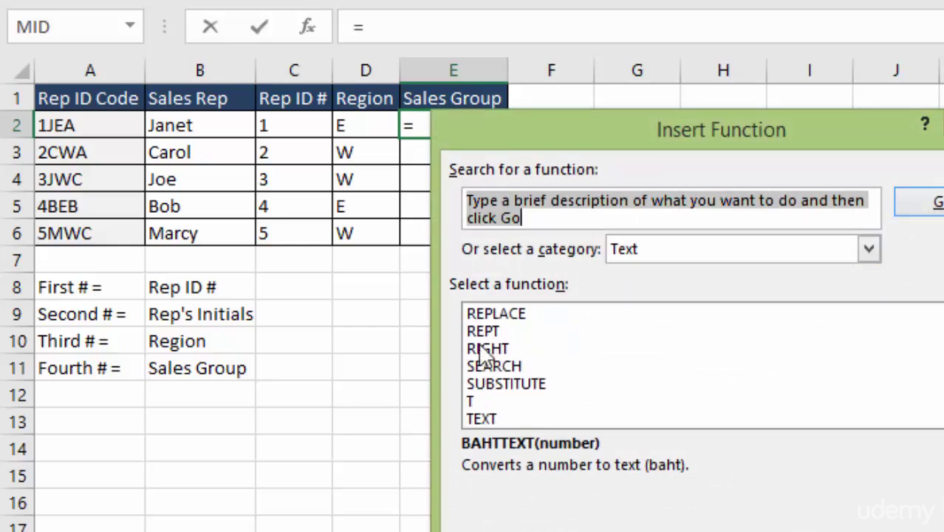
{"action": "double_click", "coordinate": [505, 350]}
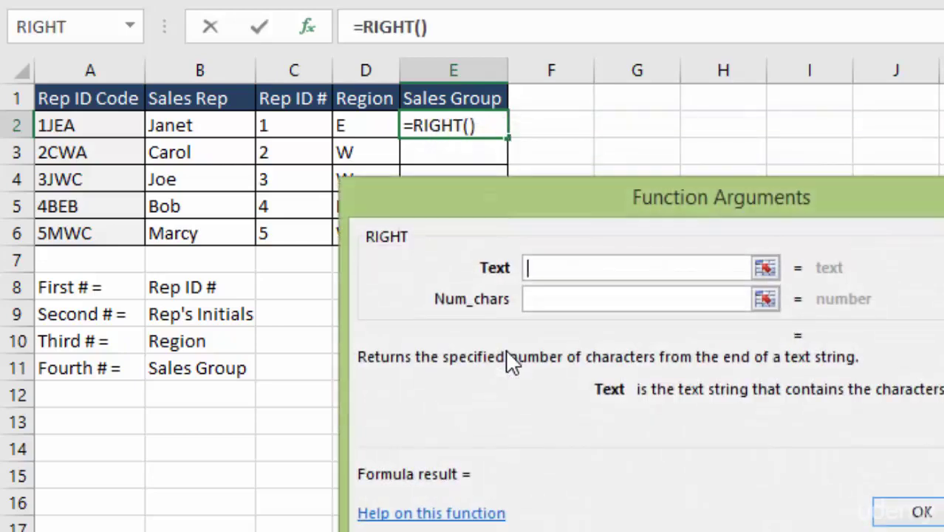
{"action": "left_click_drag", "start_coordinate": [638, 196], "coordinate": [562, 270]}
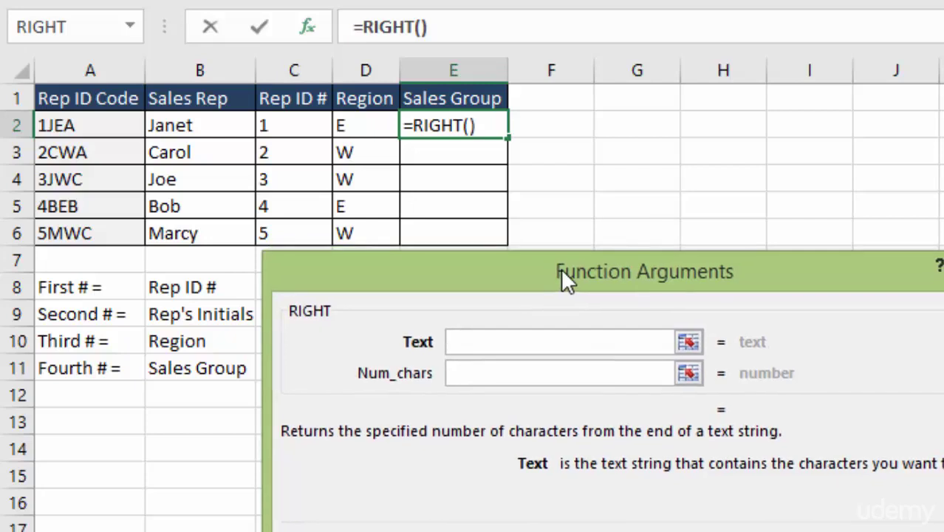
Complete the RIGHT function with A2 as the text and 1 as the number of characters, and fill it down to E6
{"action": "left_click", "coordinate": [91, 127]}
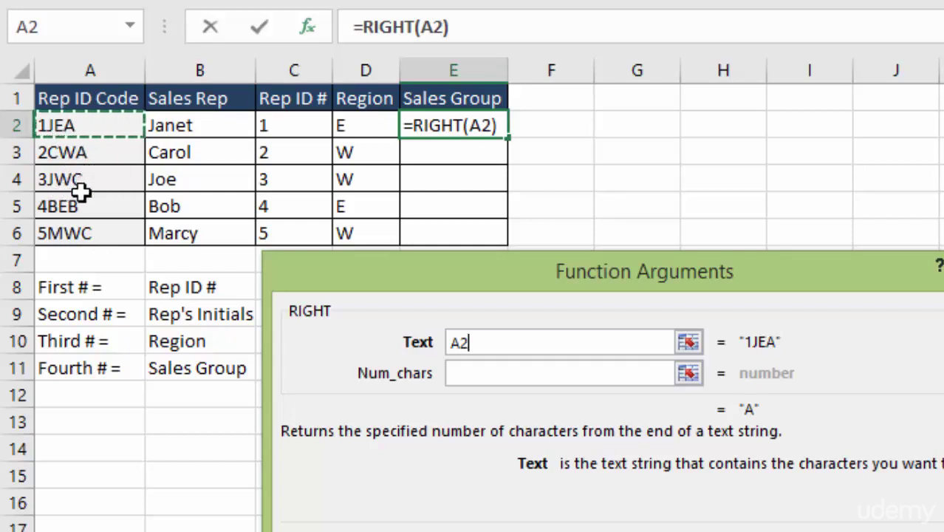
{"action": "left_click", "coordinate": [478, 374]}
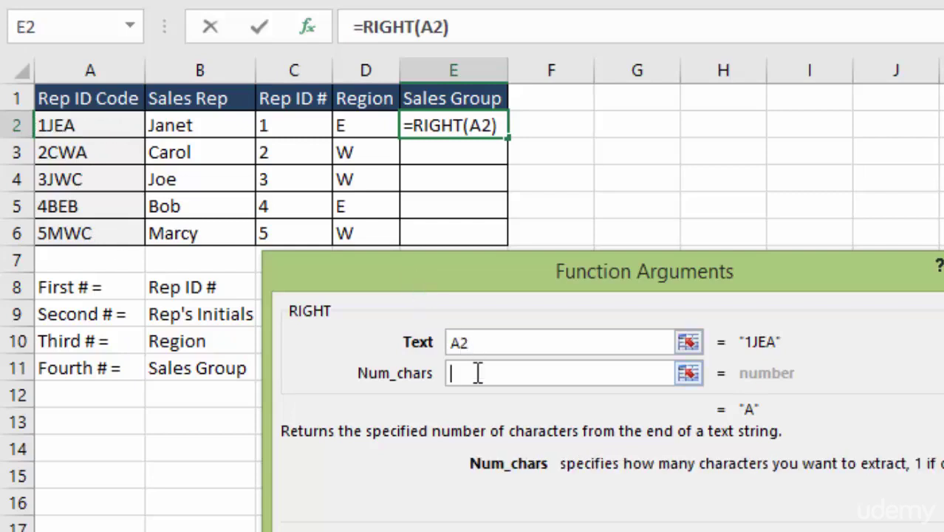
{"action": "type", "text": "1"}
{"action": "key", "text": "Return"}
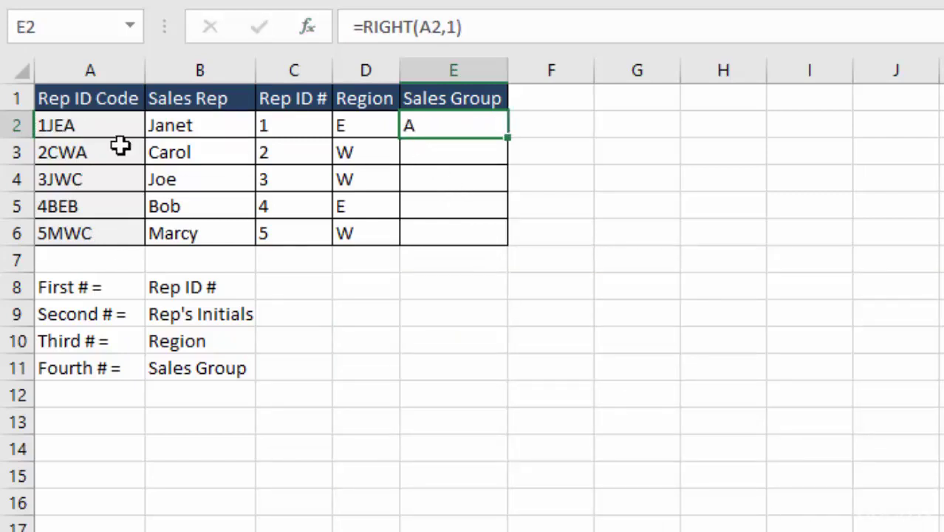
{"action": "double_click", "coordinate": [507, 136]}
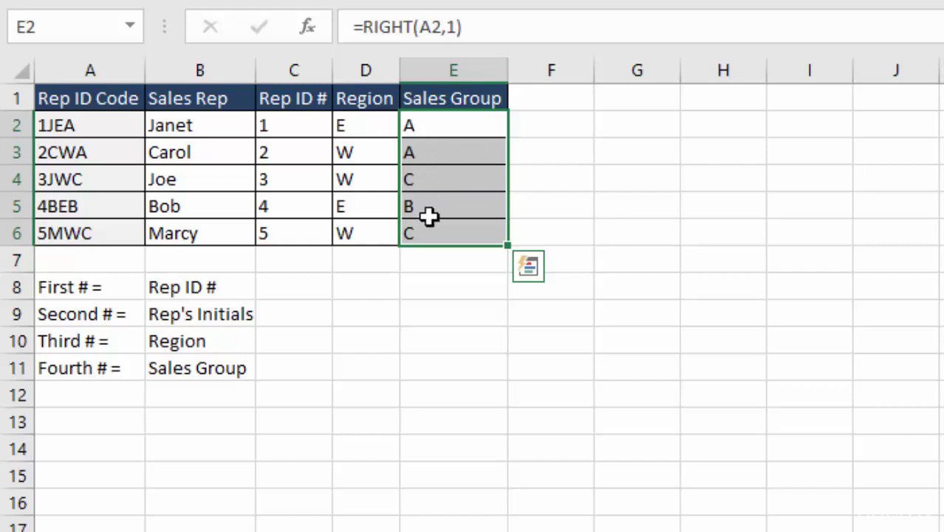
{"action": "left_click", "coordinate": [471, 329]}
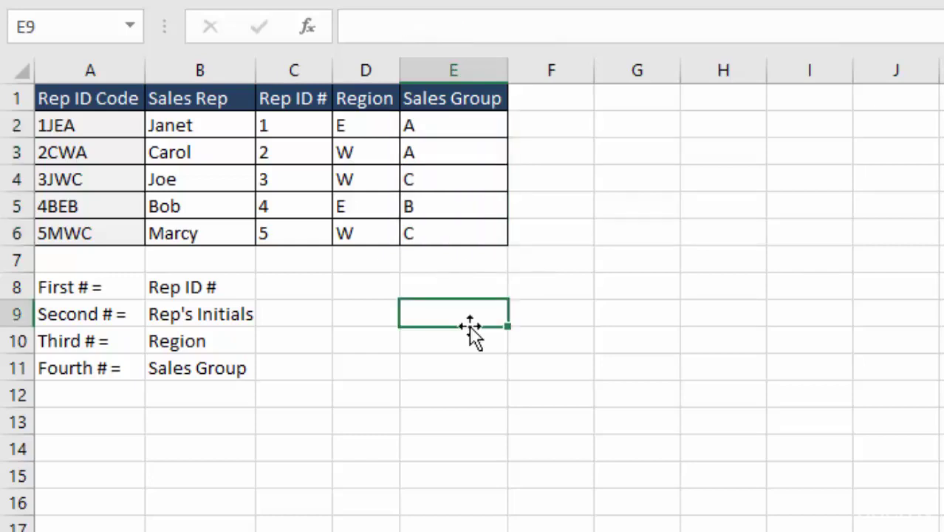